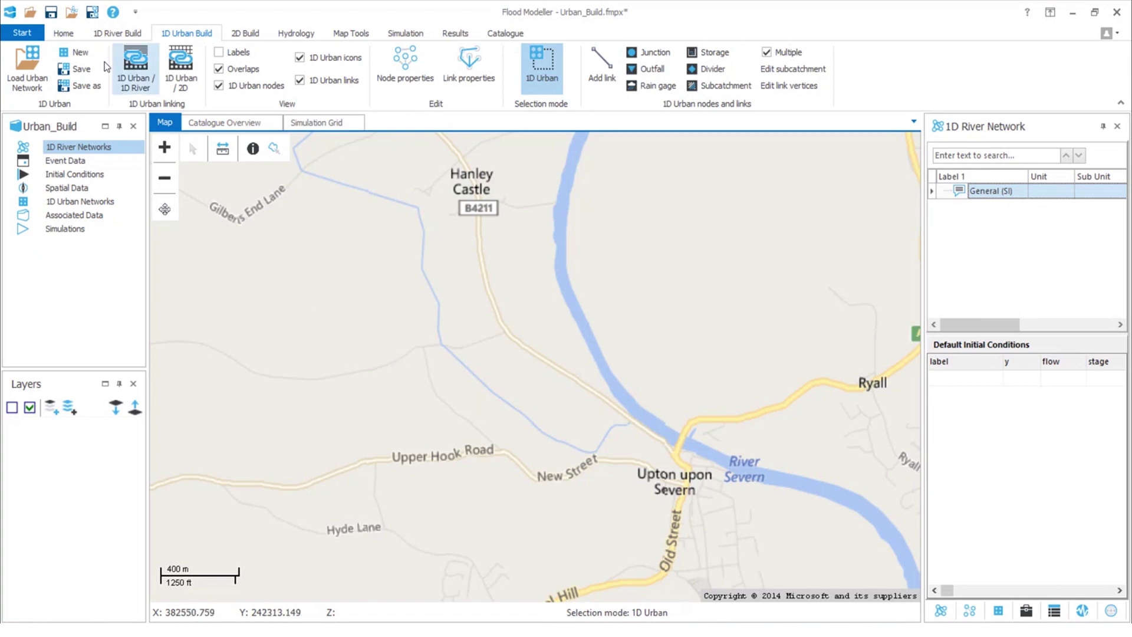
Create a new 1D urban network file named Sewer and make it the active simulation.
click(79, 52)
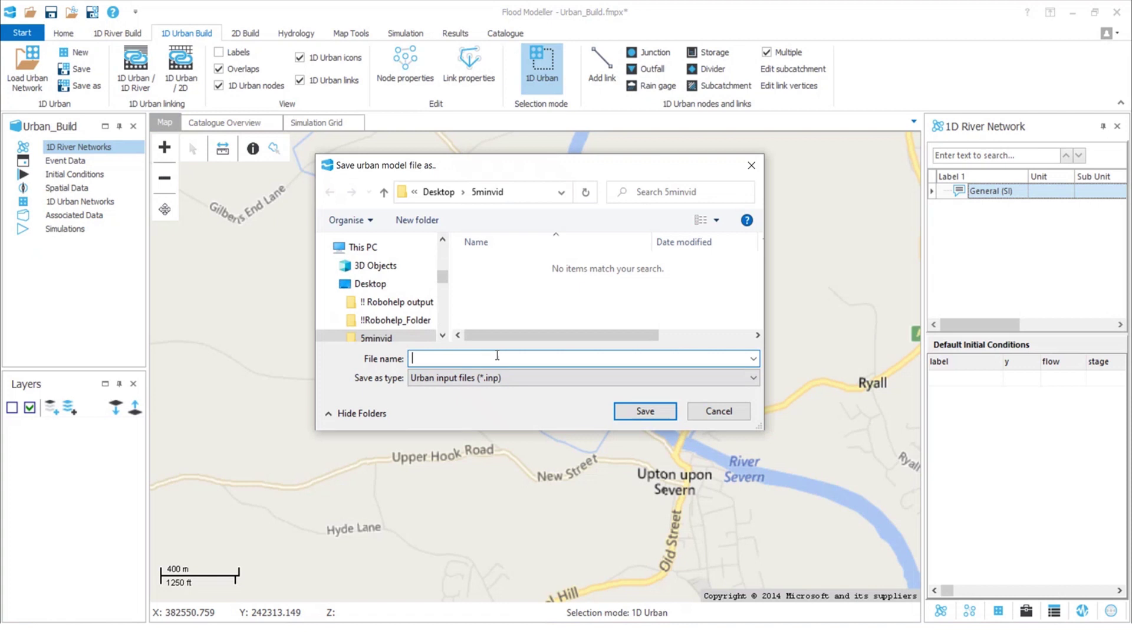
text(Sewer)
click(650, 410)
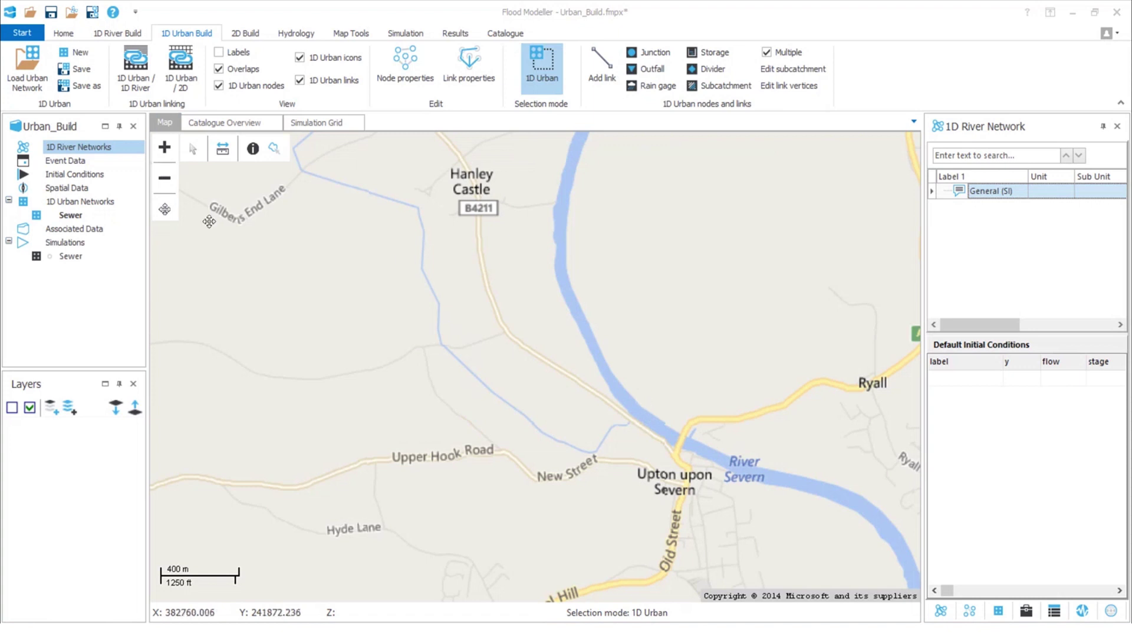
click(86, 216)
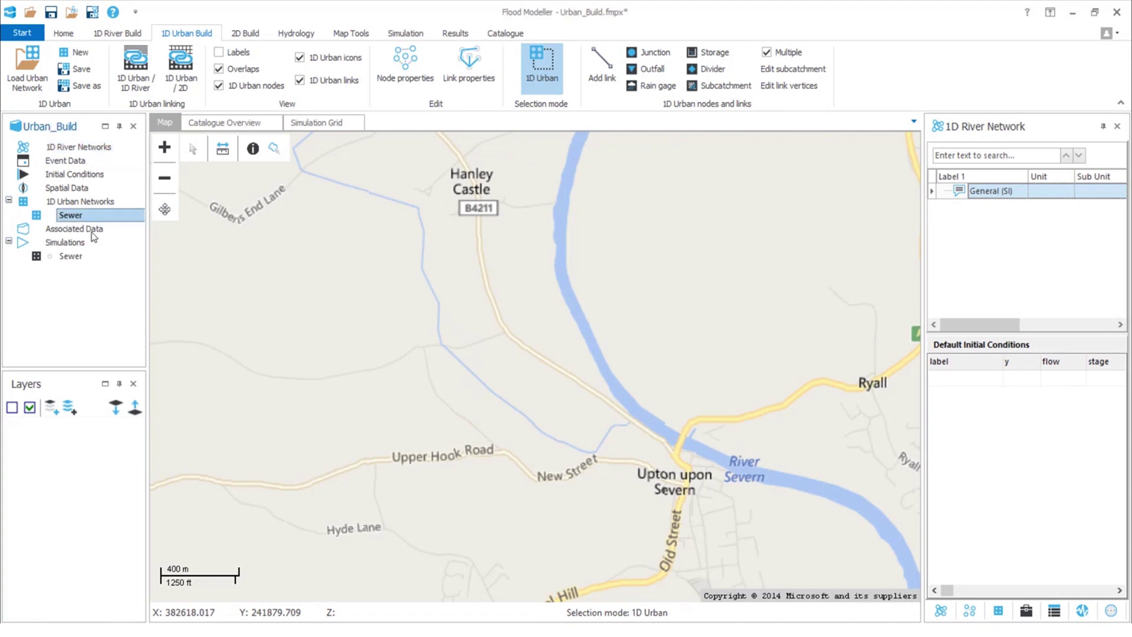
click(96, 259)
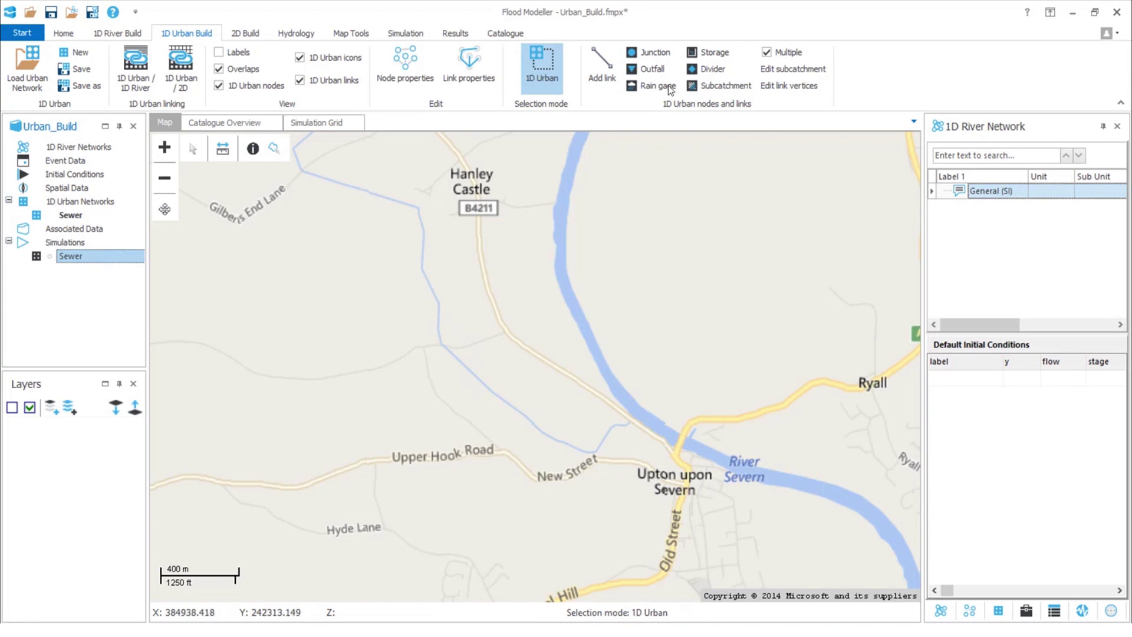
Place junctions Jn_1 near Hanley Castle, Jn_2 on New Street and Jn_3 at Upton upon Severn.
click(659, 54)
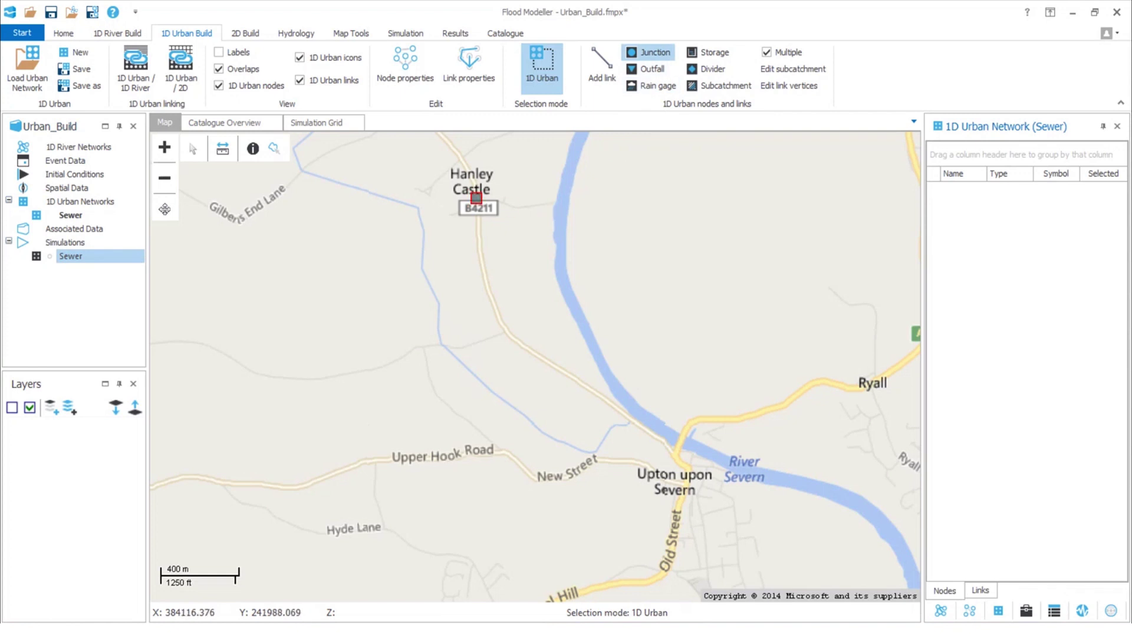
click(477, 198)
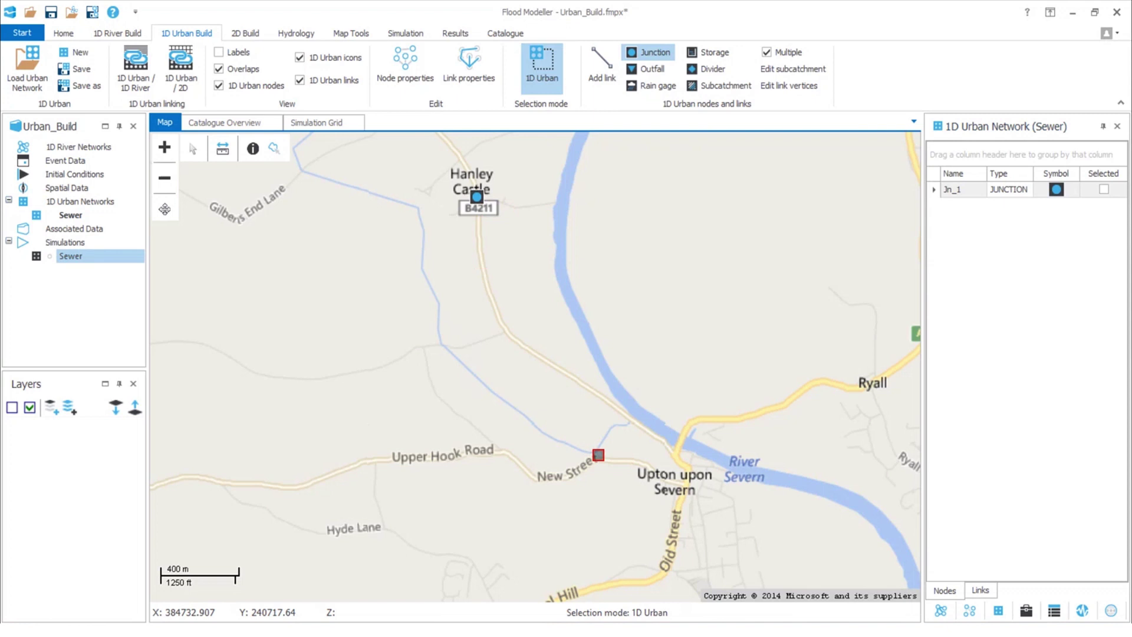
click(598, 455)
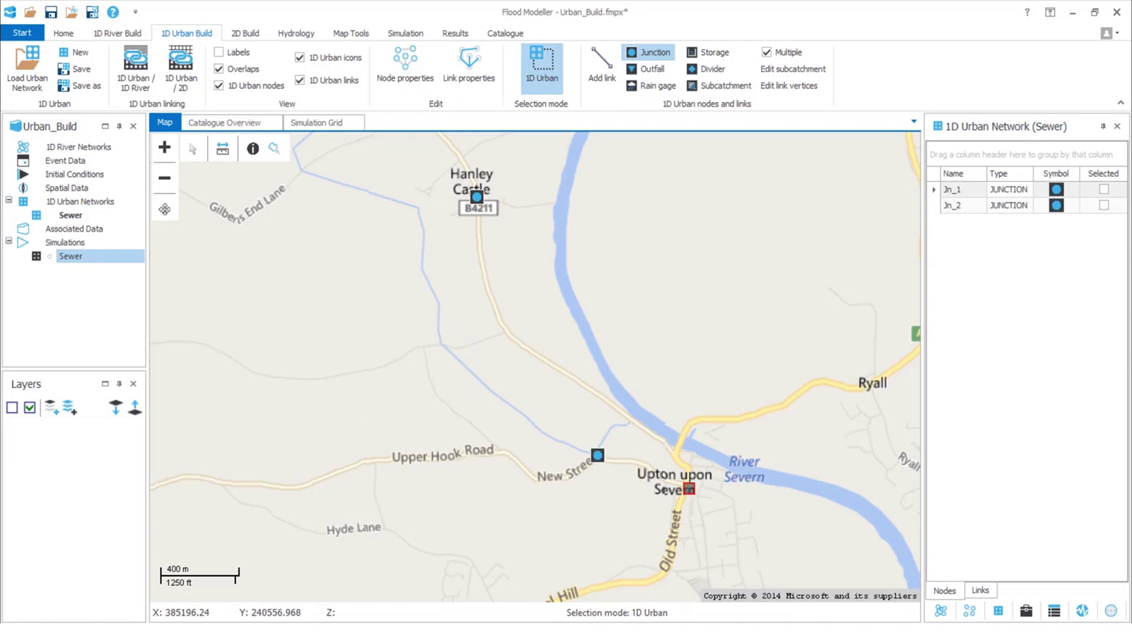
click(684, 486)
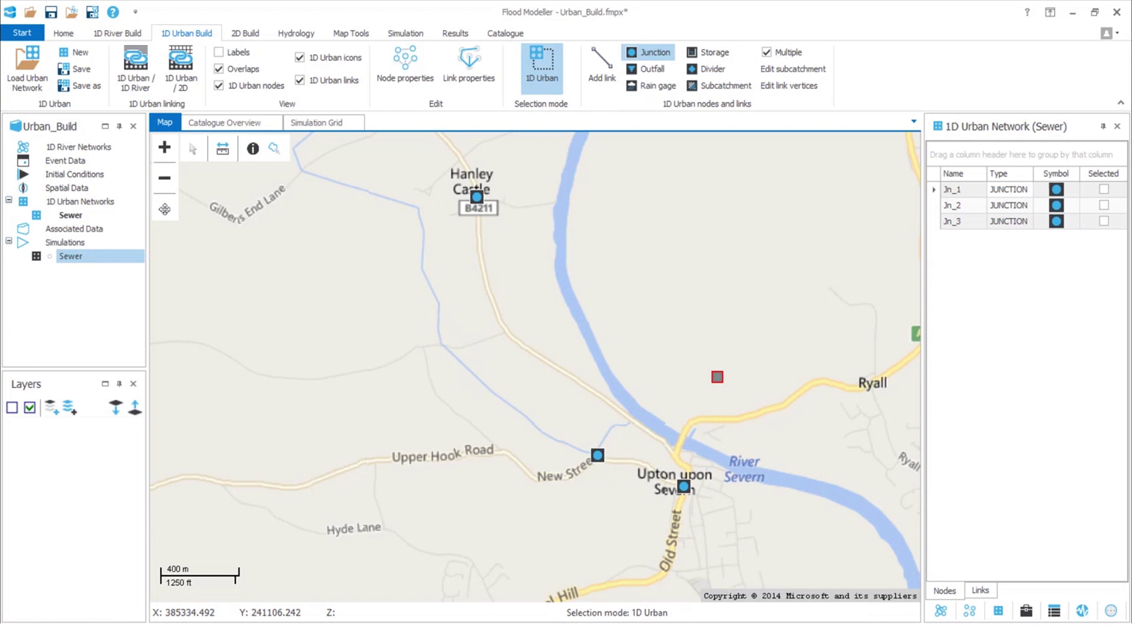
click(654, 51)
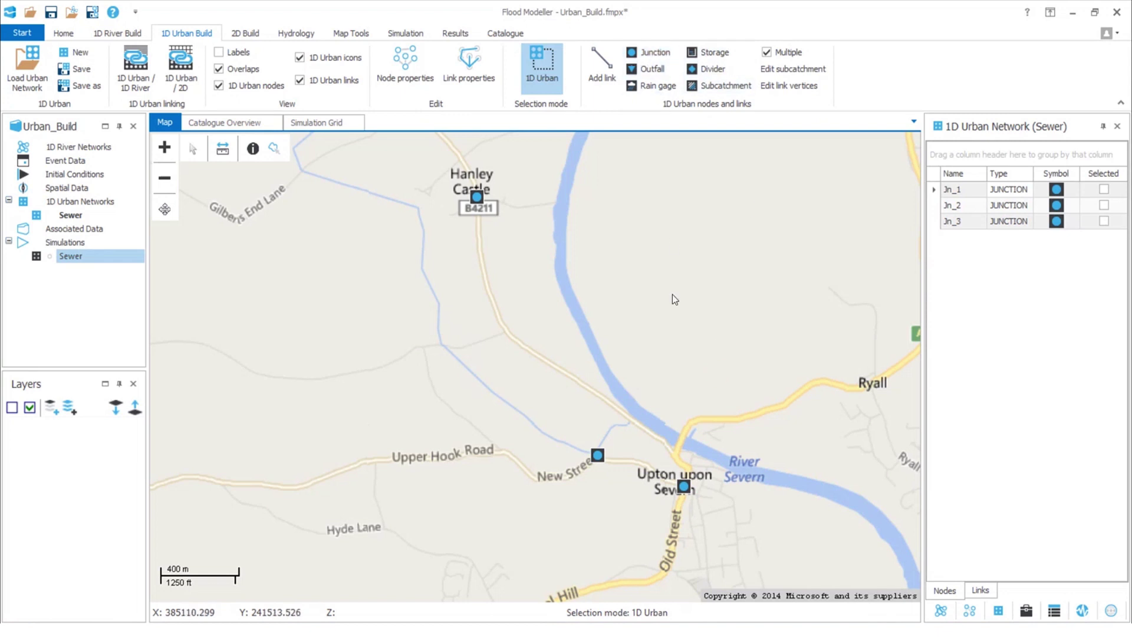
Save the network and set junction Jn_1's invert elevation to 4.
click(82, 73)
double_click(478, 197)
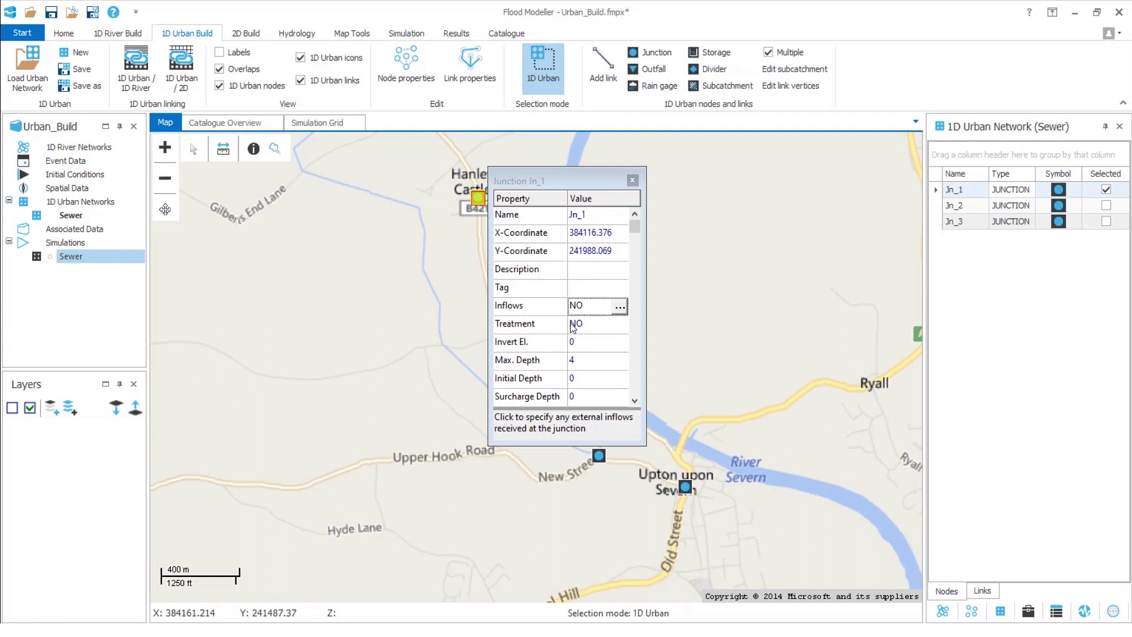
click(583, 343)
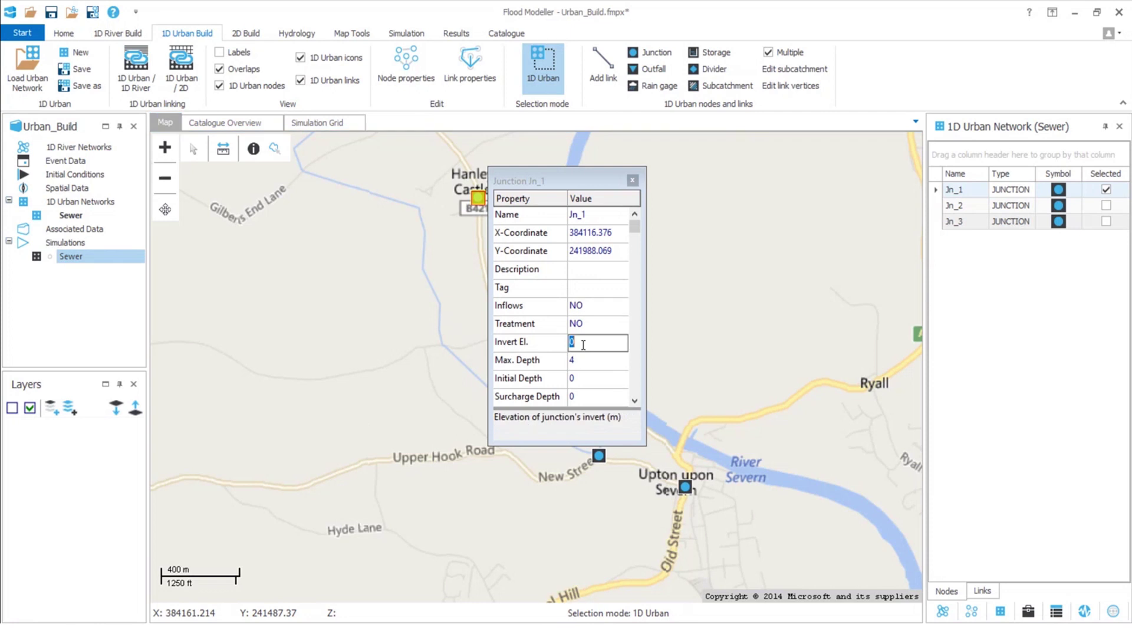
text(4)
click(632, 181)
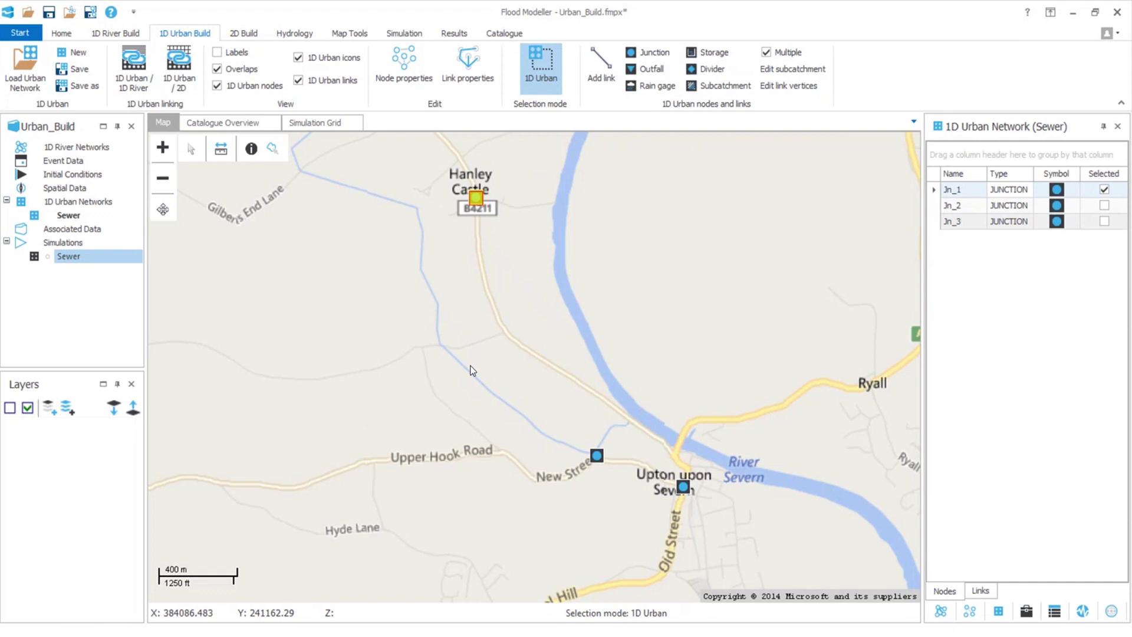
Place outfall Out_1 beside the River Severn near Upton upon Severn and save the model.
click(659, 70)
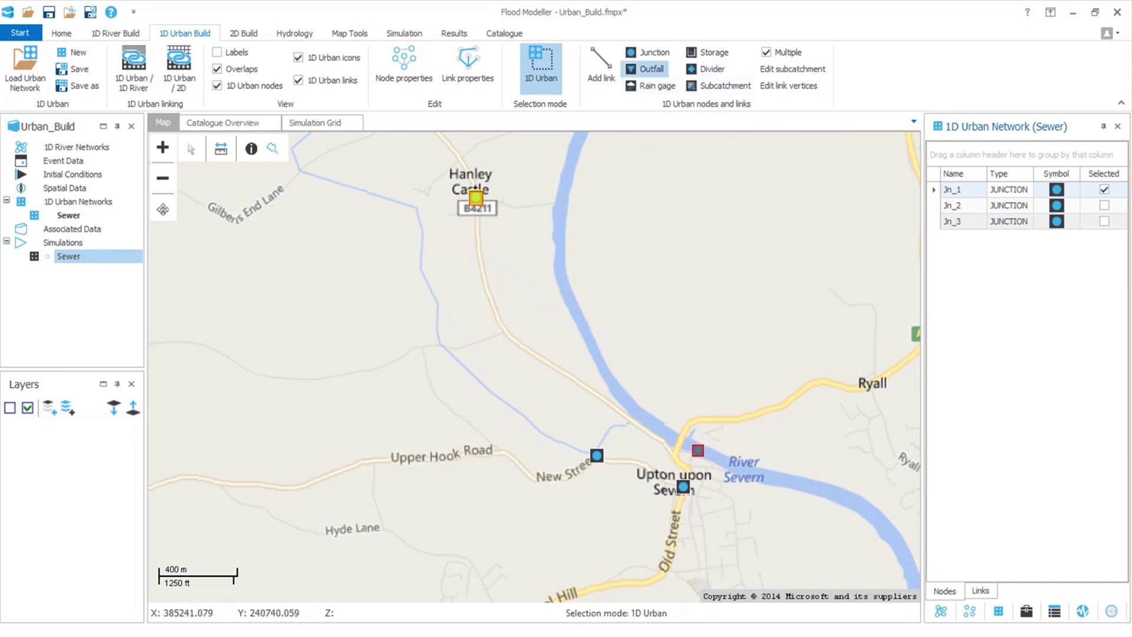
click(697, 451)
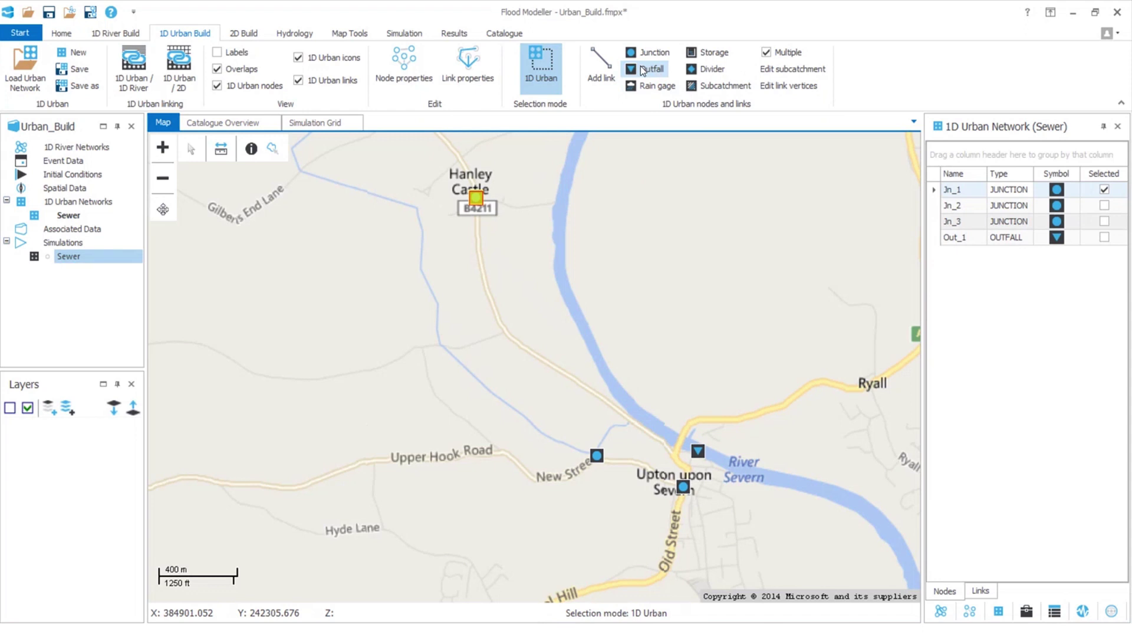
click(76, 71)
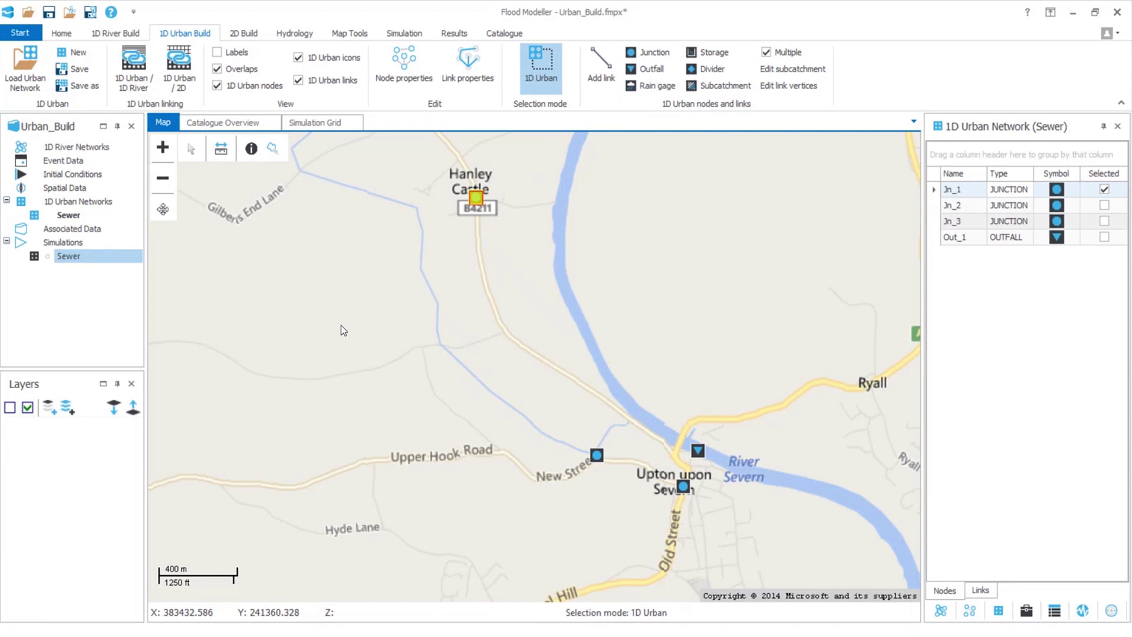
Add conduit links from Jn_1 to Jn_2 and from Jn_2 to Jn_3.
click(600, 62)
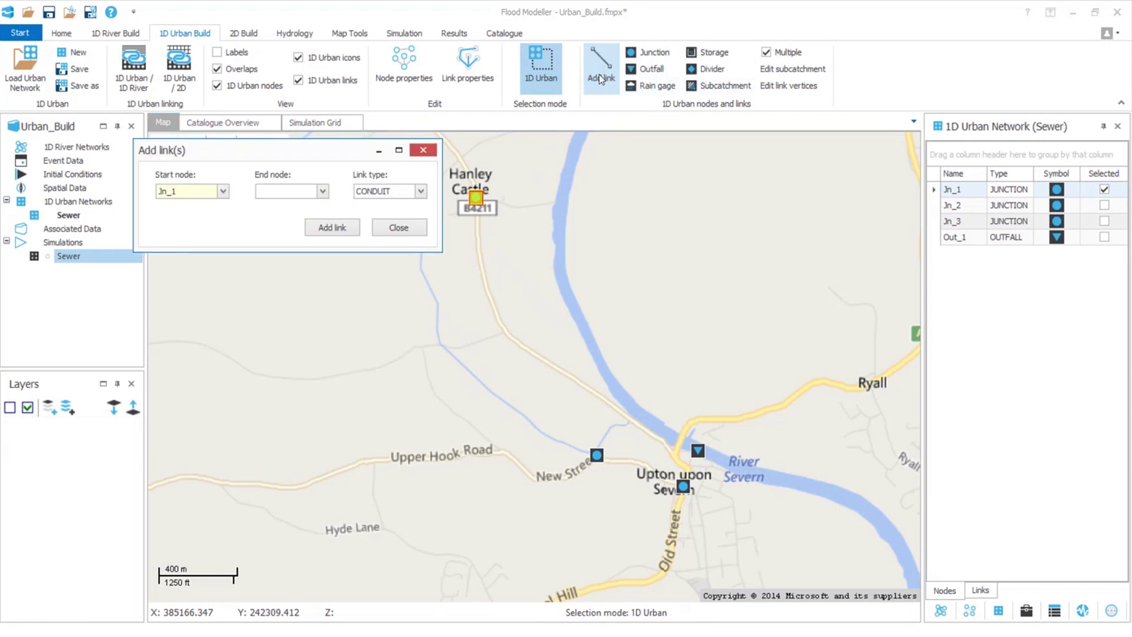
click(476, 198)
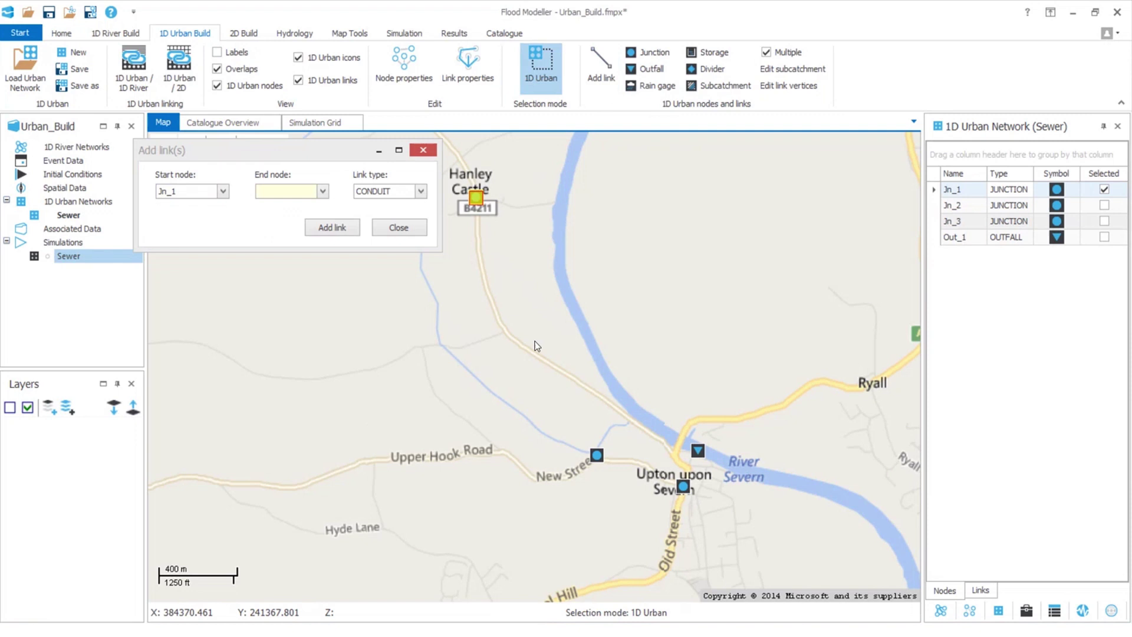
click(597, 456)
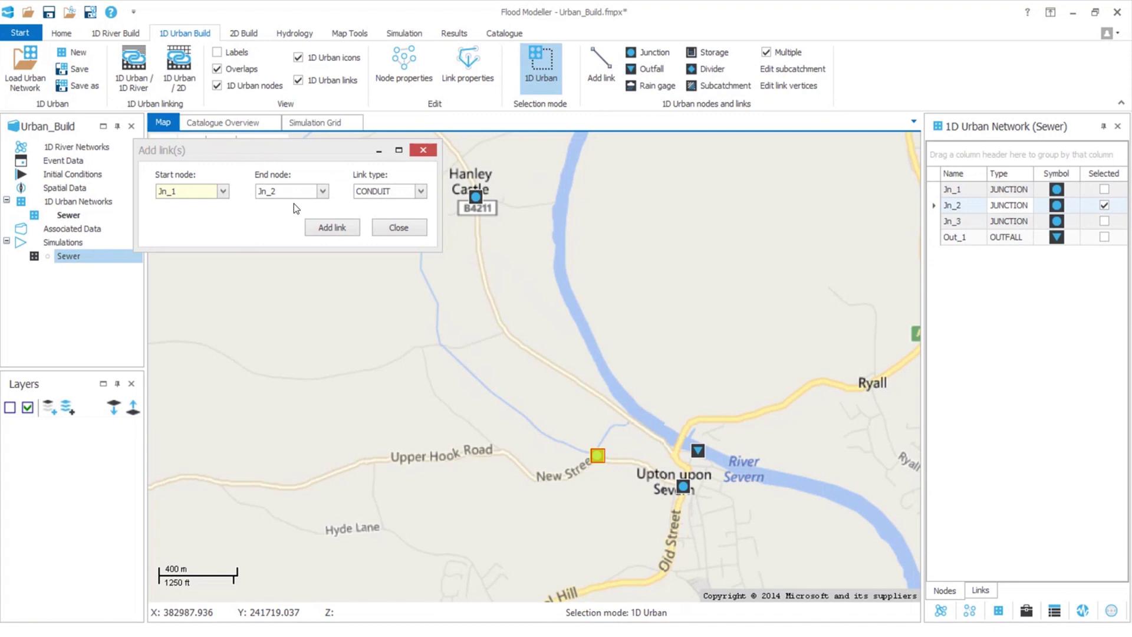
click(331, 229)
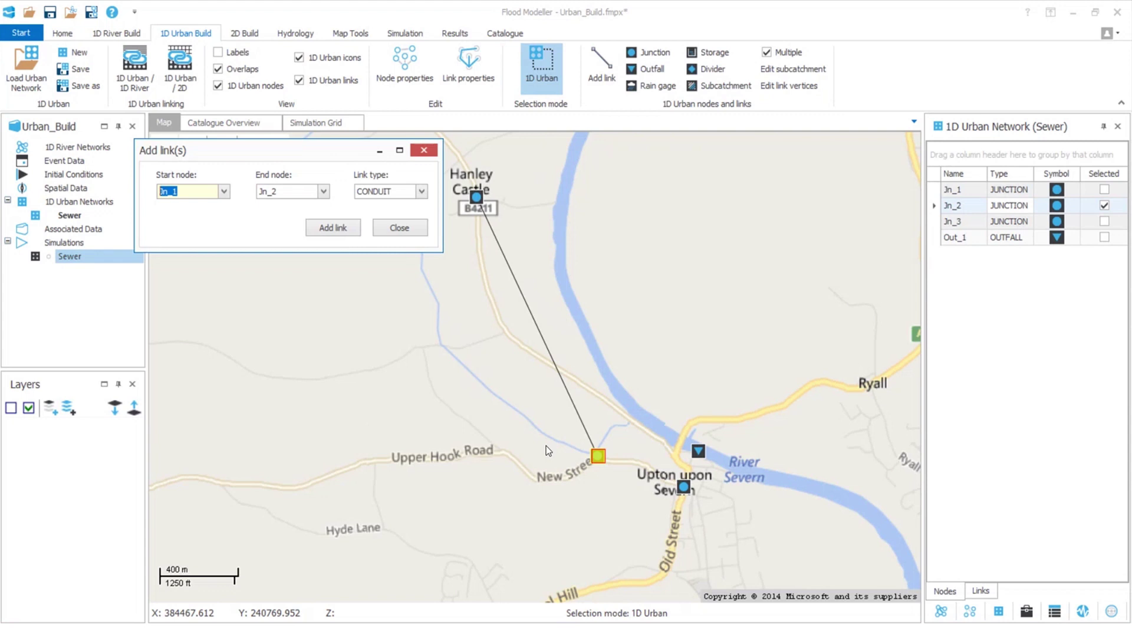
click(599, 457)
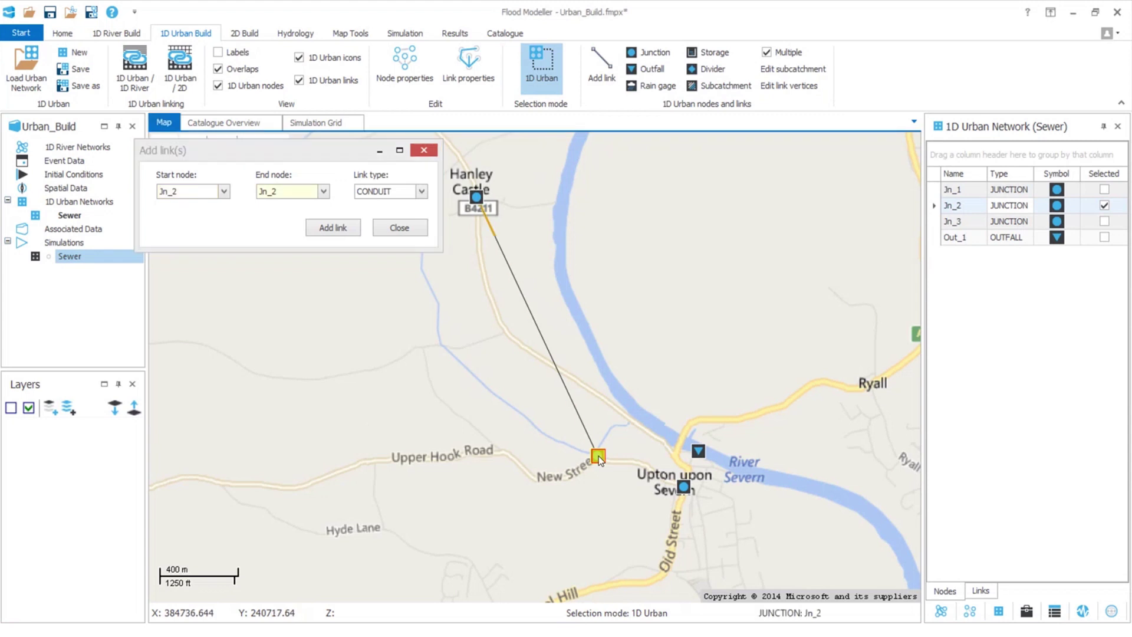
click(684, 487)
click(332, 227)
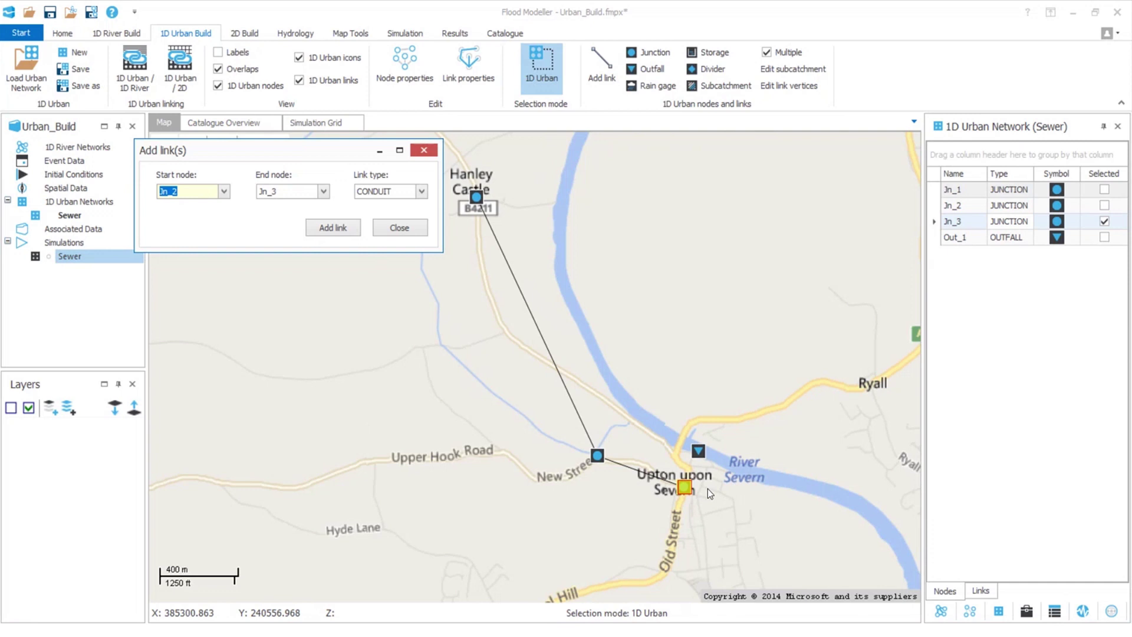
Add a CONDUIT link from Jn_3 to outfall Out_1.
click(688, 484)
click(698, 451)
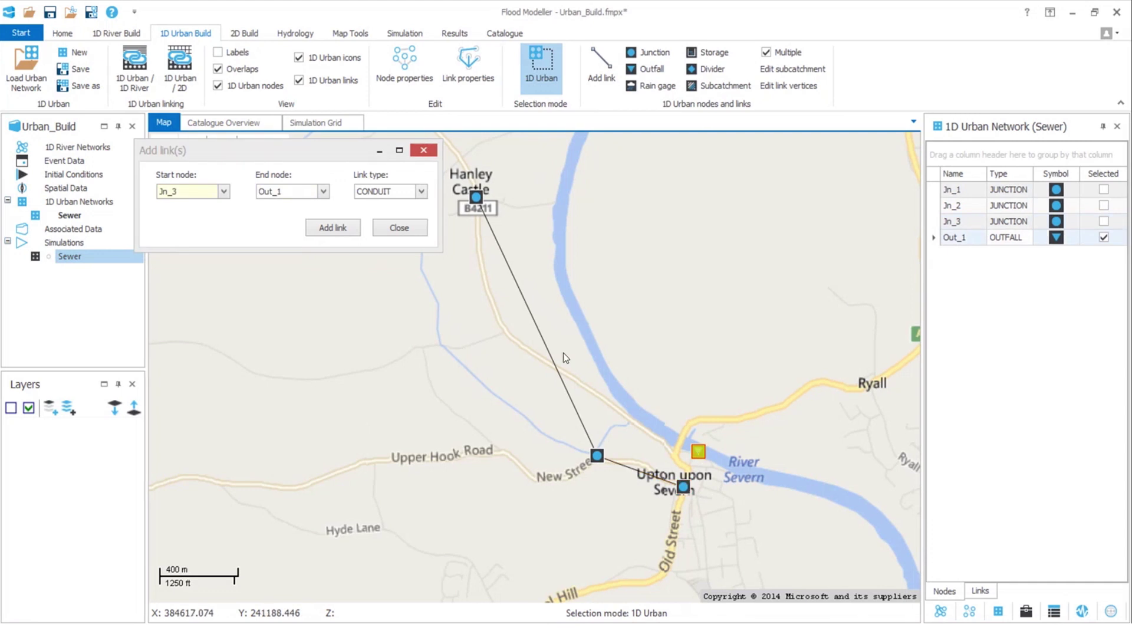
click(422, 191)
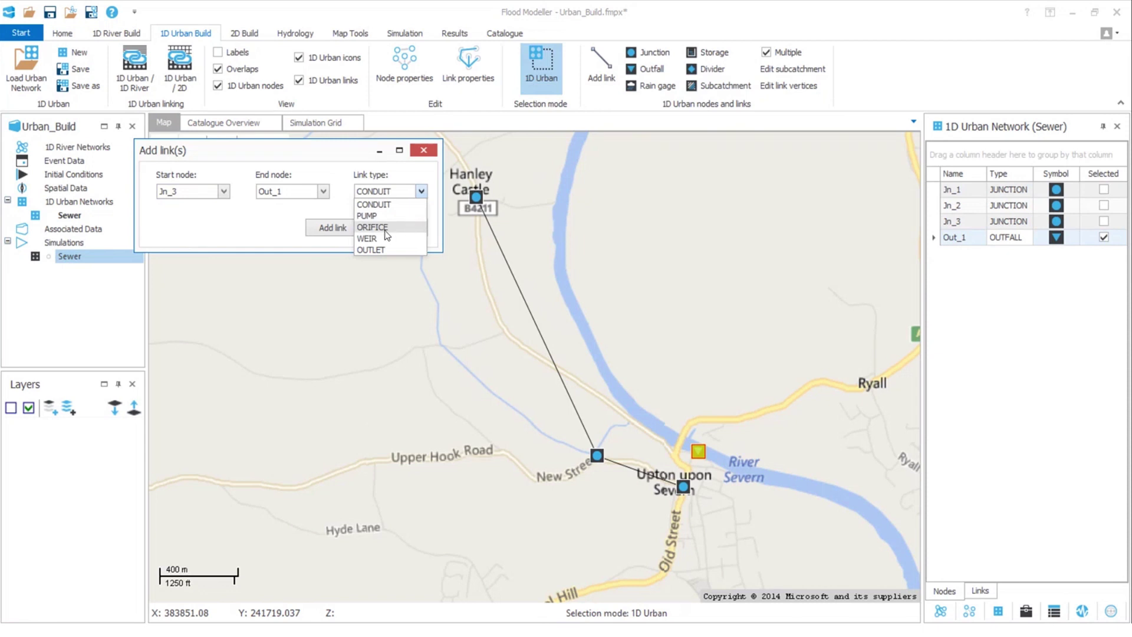
click(289, 217)
click(327, 228)
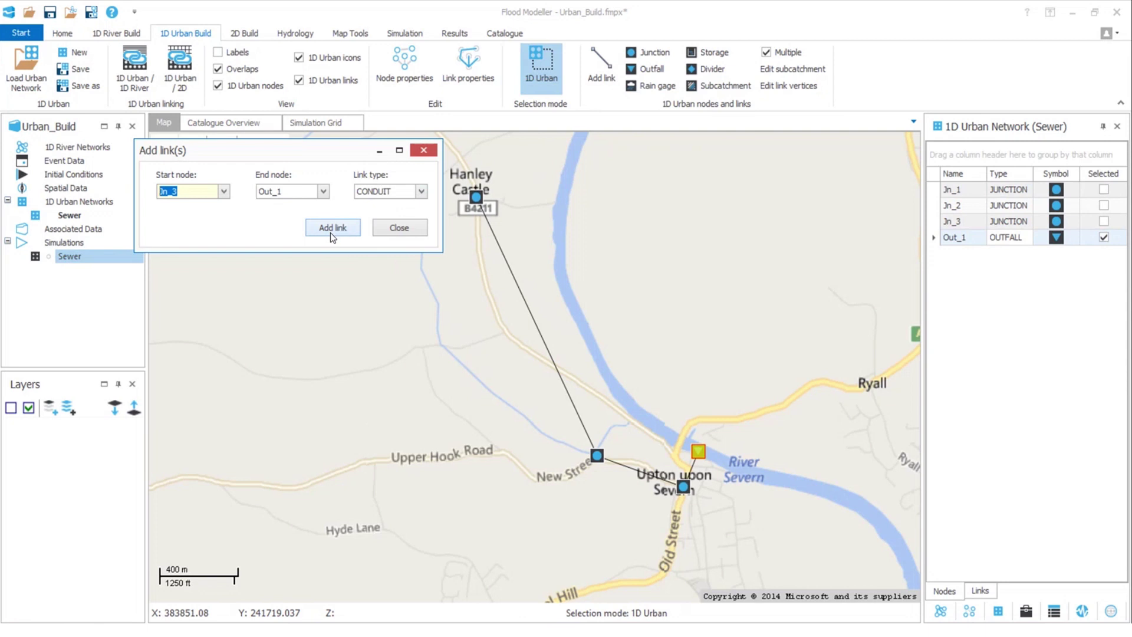
click(400, 228)
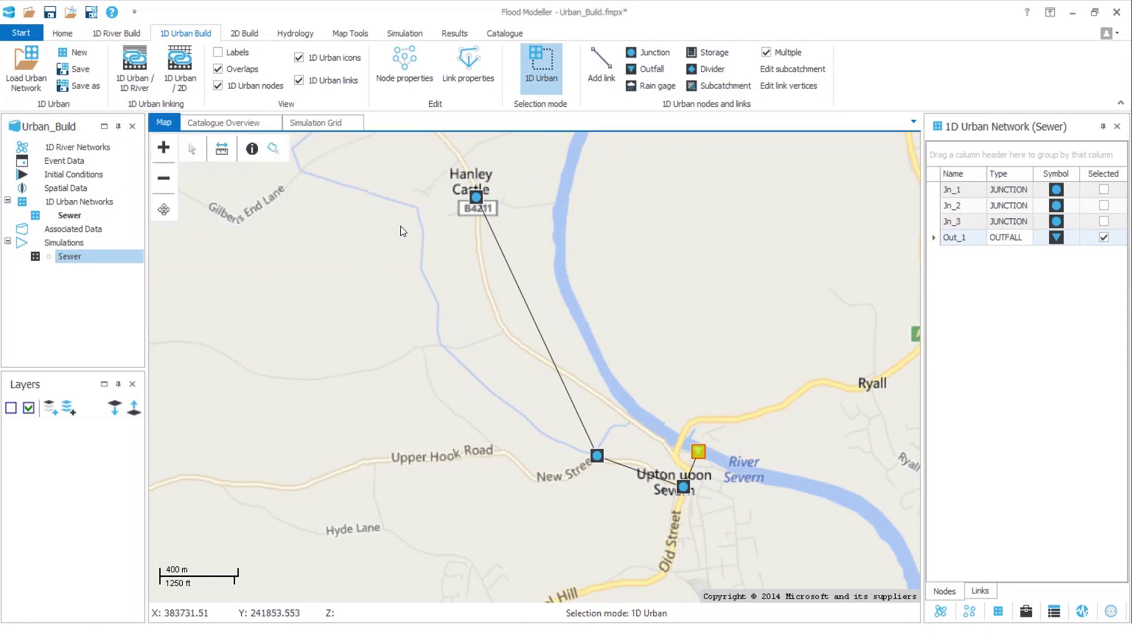
click(76, 69)
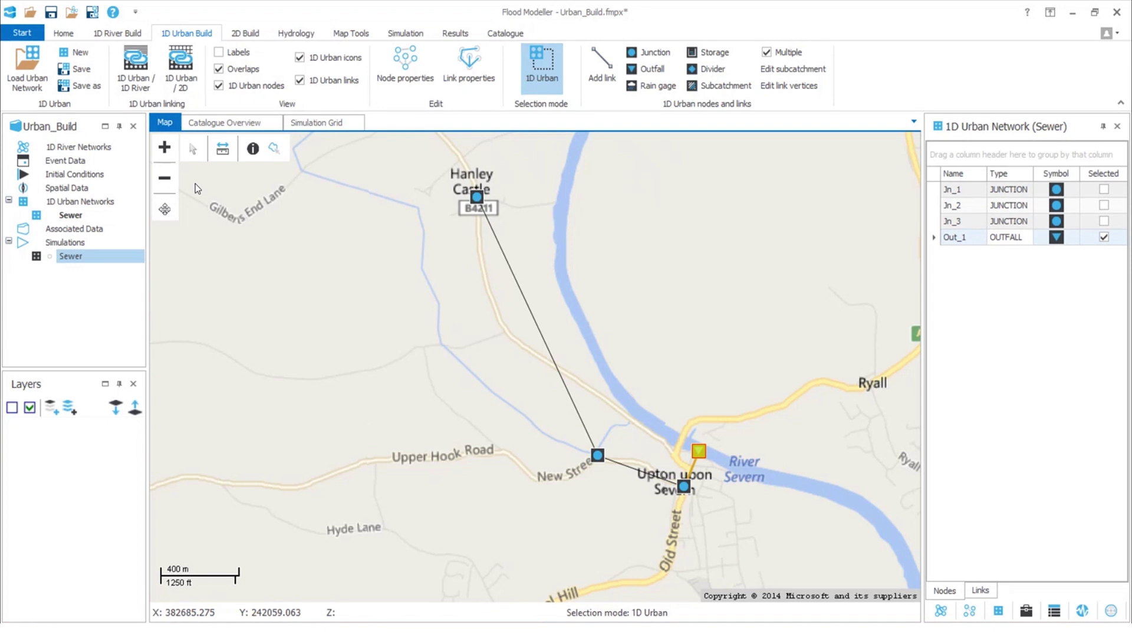
Give junction Jn_1 an external inflow from the Inflow time series at scale factor 1.0.
double_click(476, 198)
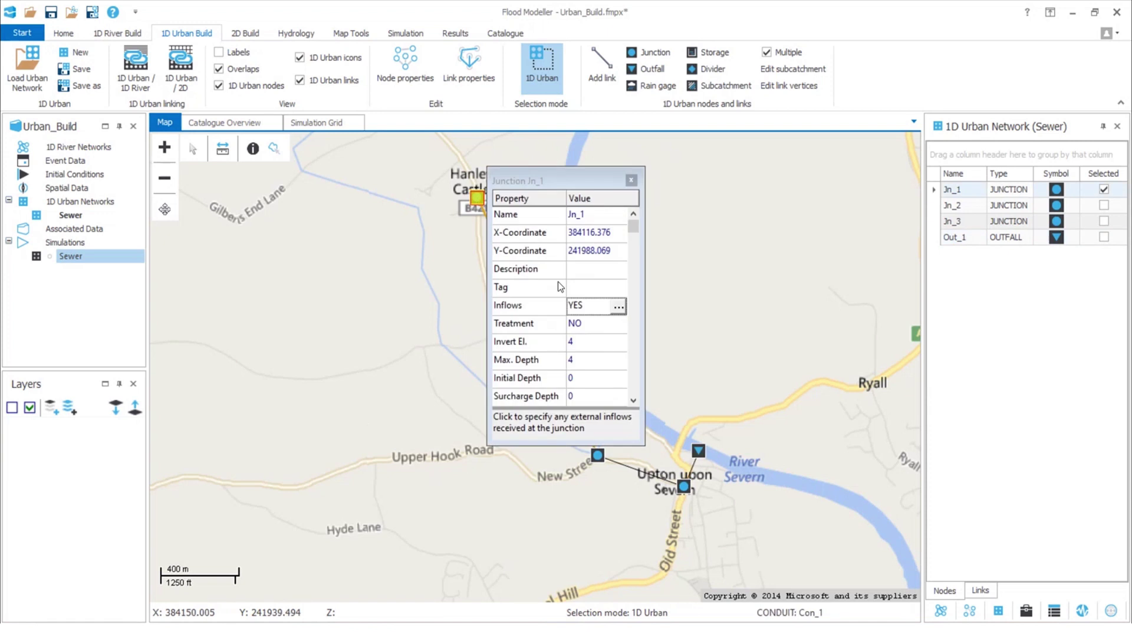
click(618, 308)
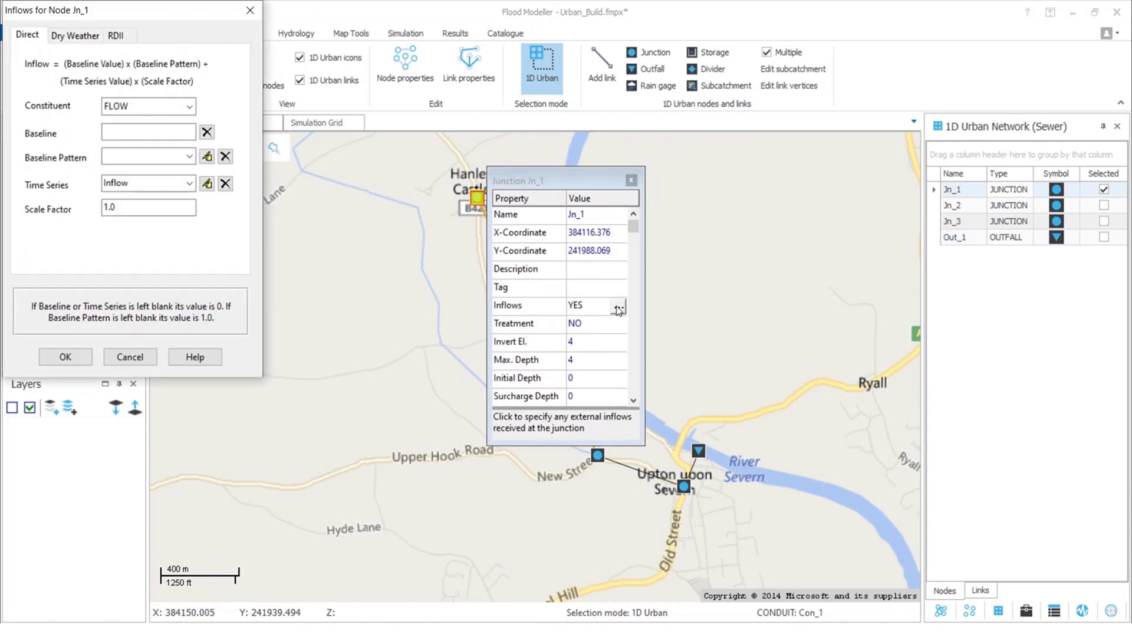
click(189, 183)
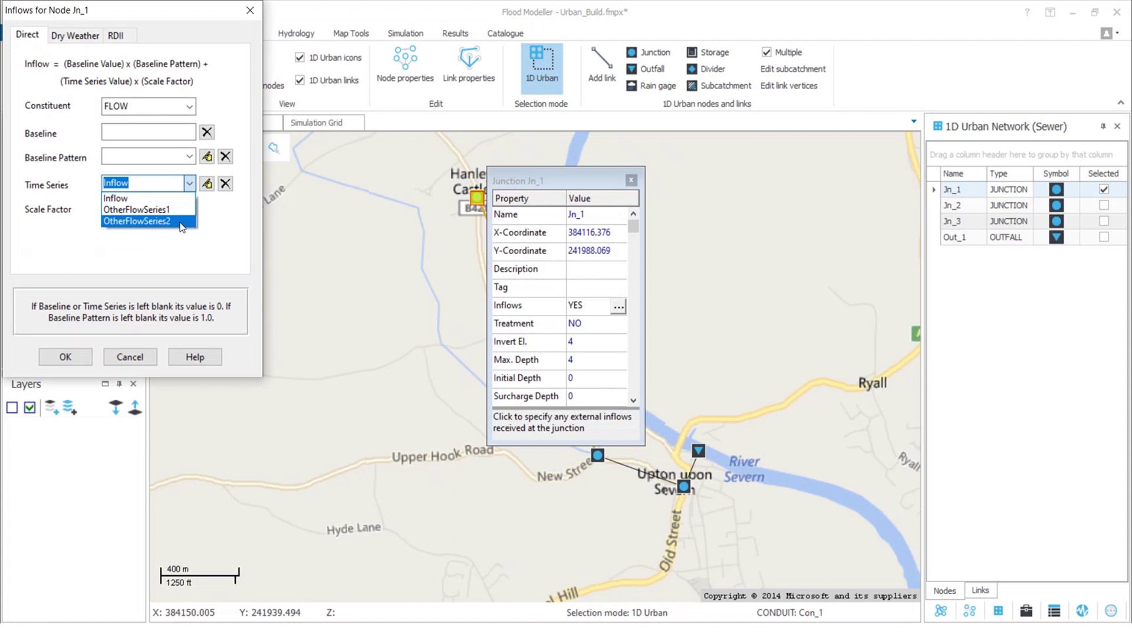
click(187, 200)
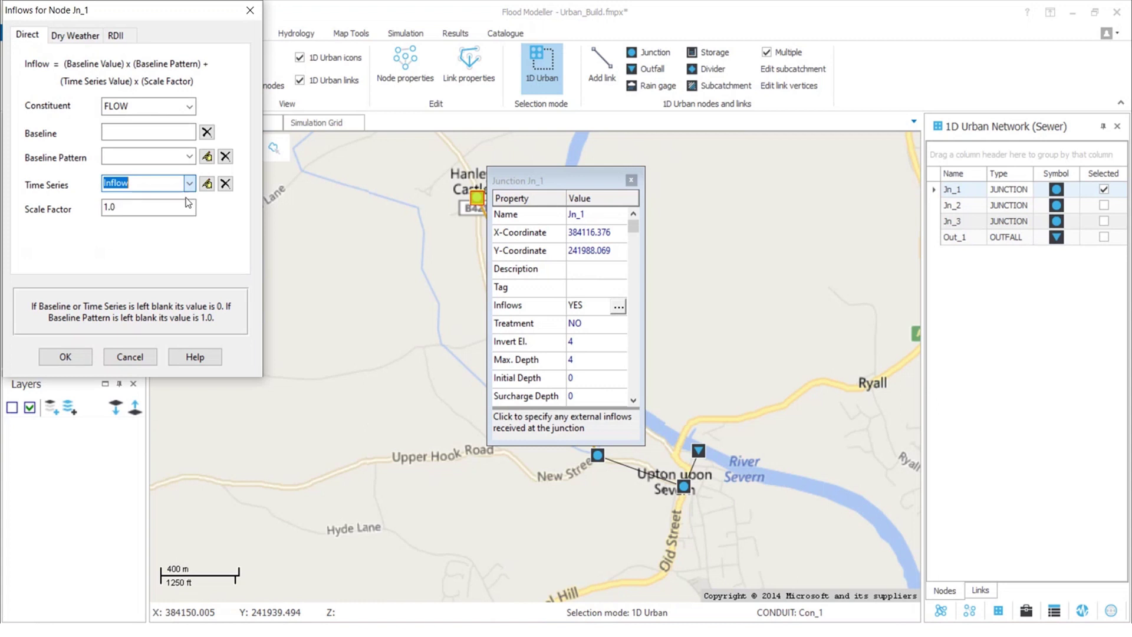
click(66, 356)
click(631, 180)
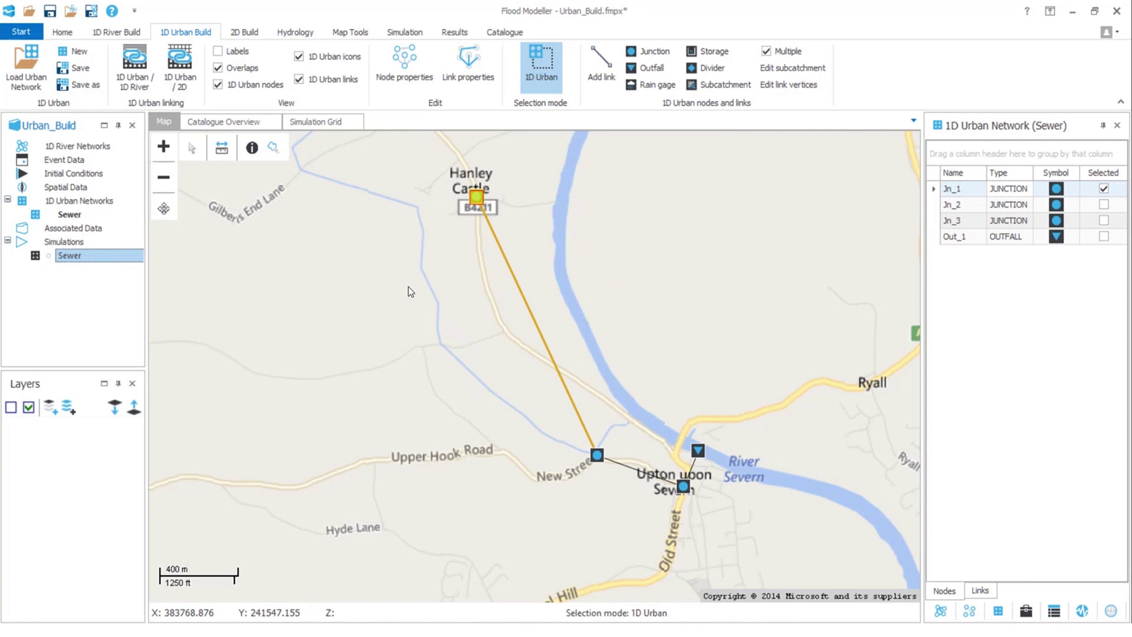
Run the Sewer simulation to 100% and review its Output and Variables results.
right_click(91, 257)
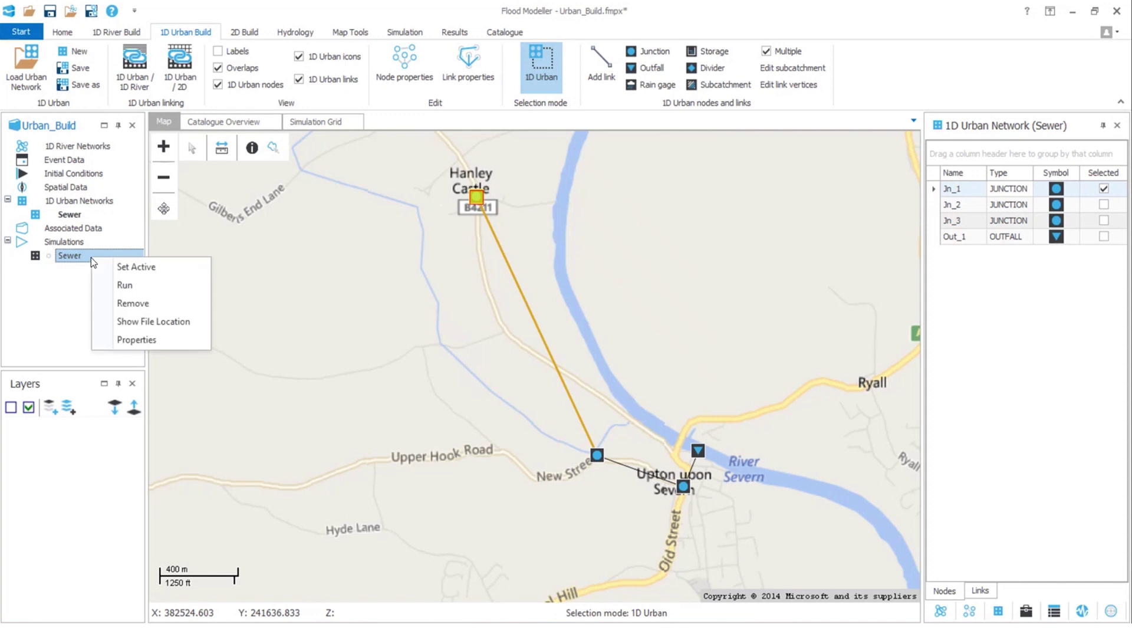
click(135, 291)
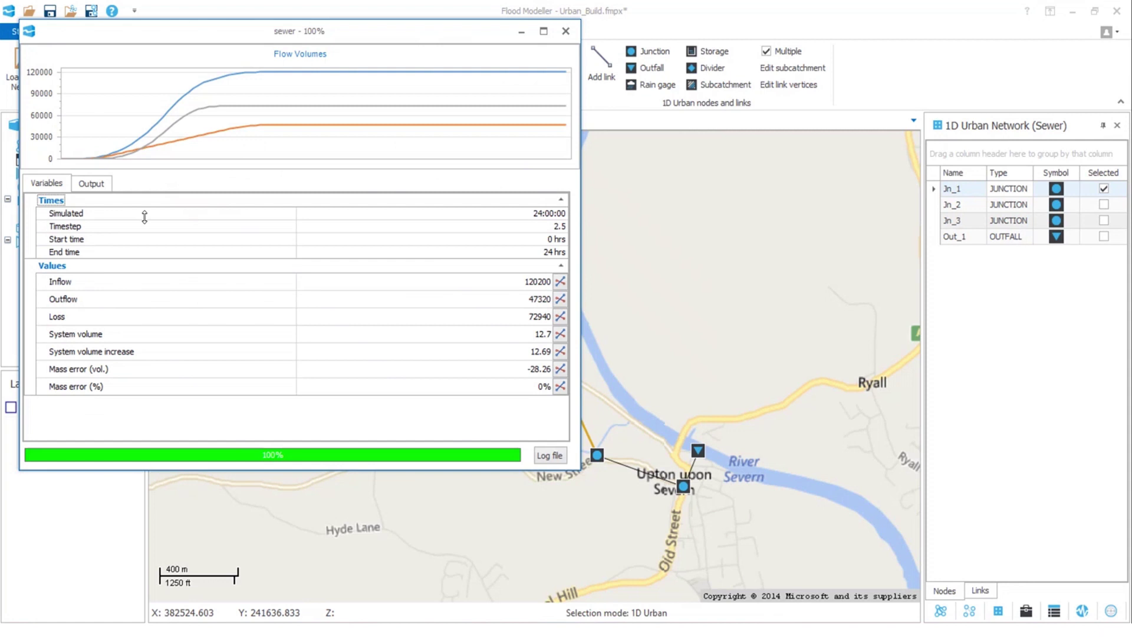
click(95, 185)
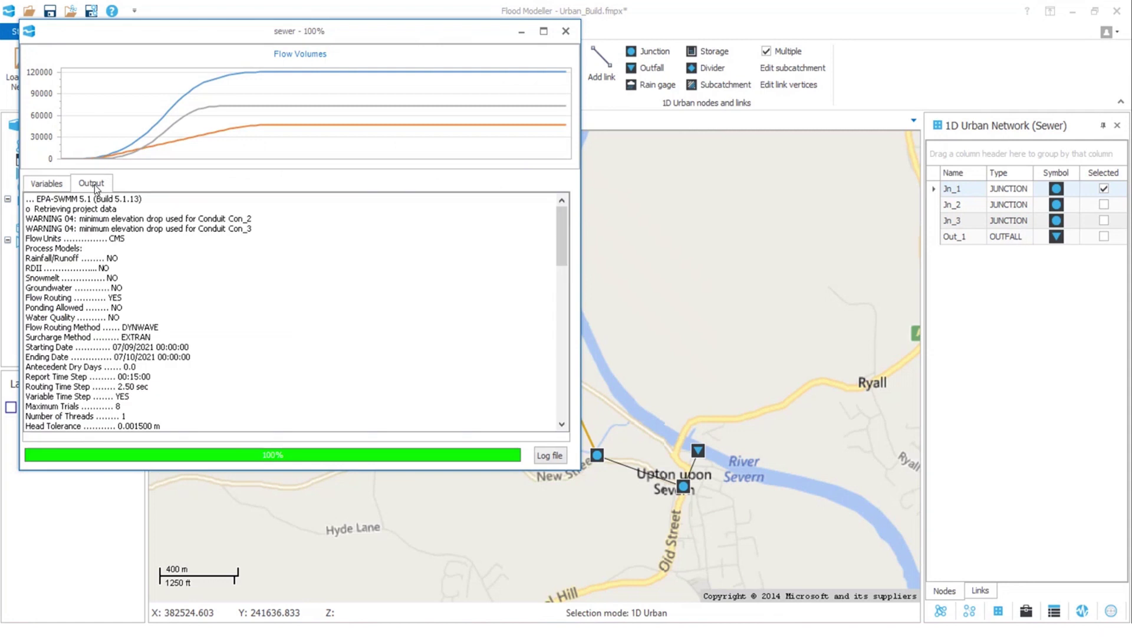
click(63, 184)
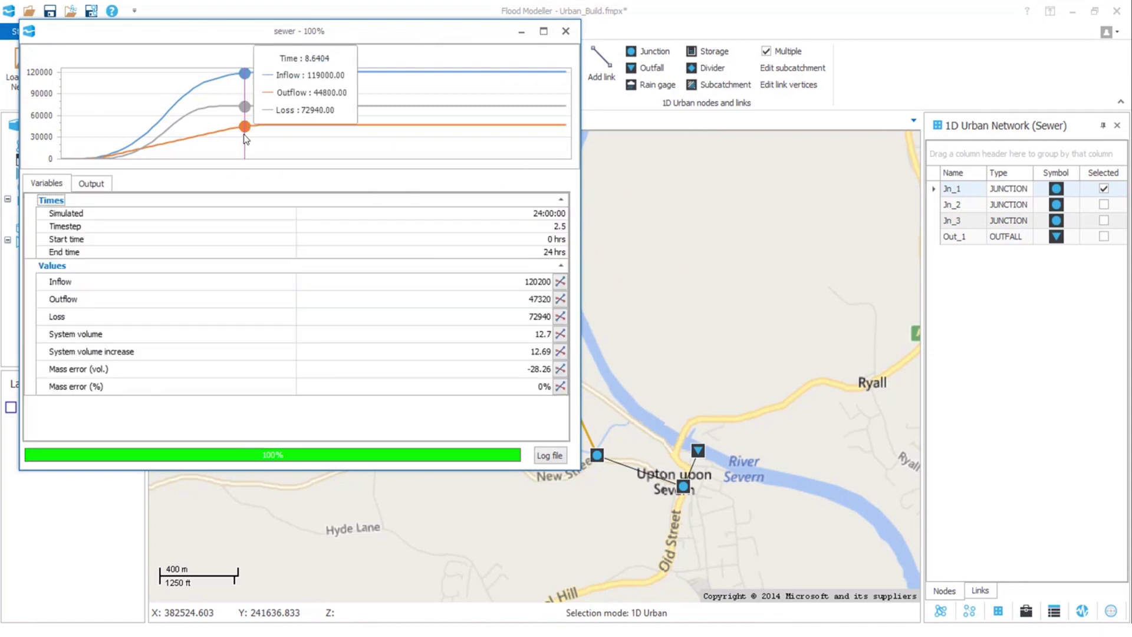
click(566, 32)
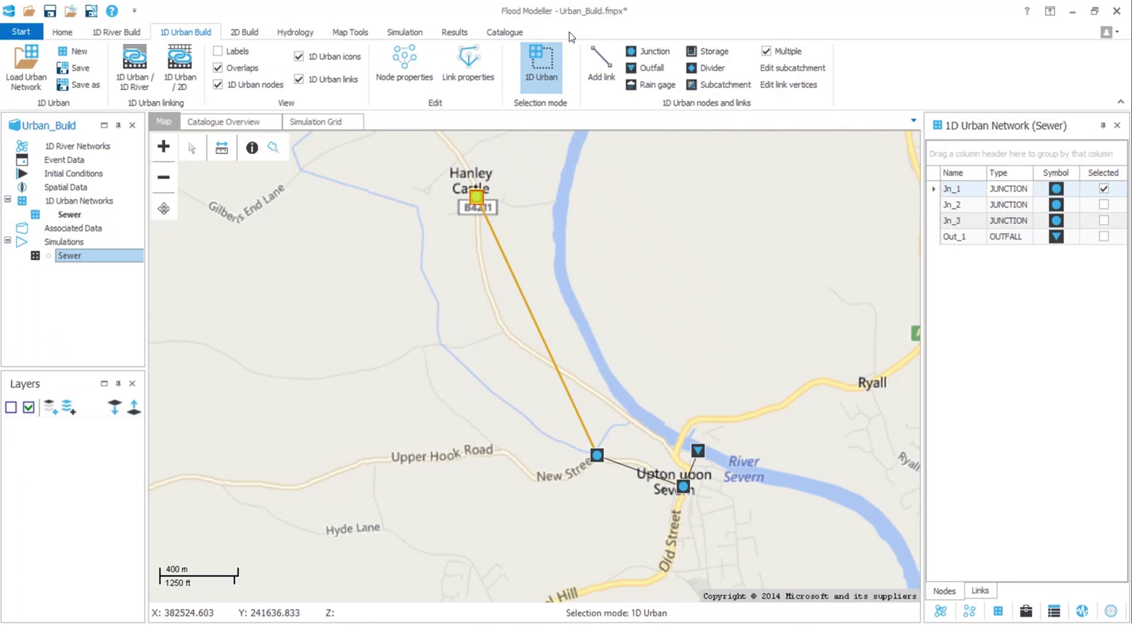
Display the water elevation long-section from Jn_1 to Out_1 and advance it two time steps.
right_click(483, 305)
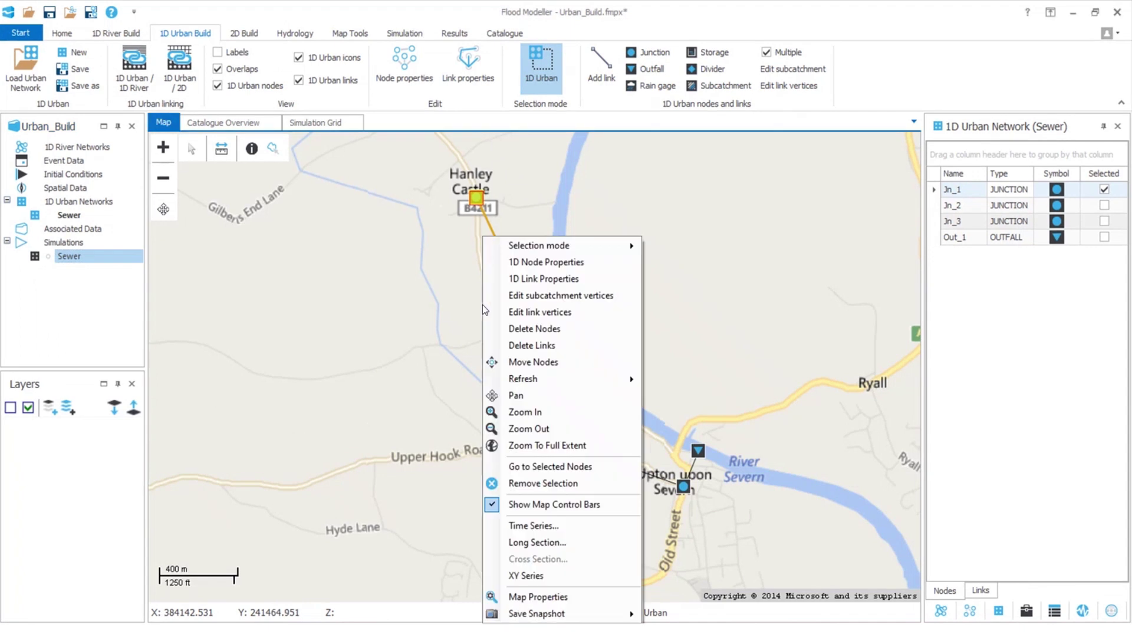
click(568, 540)
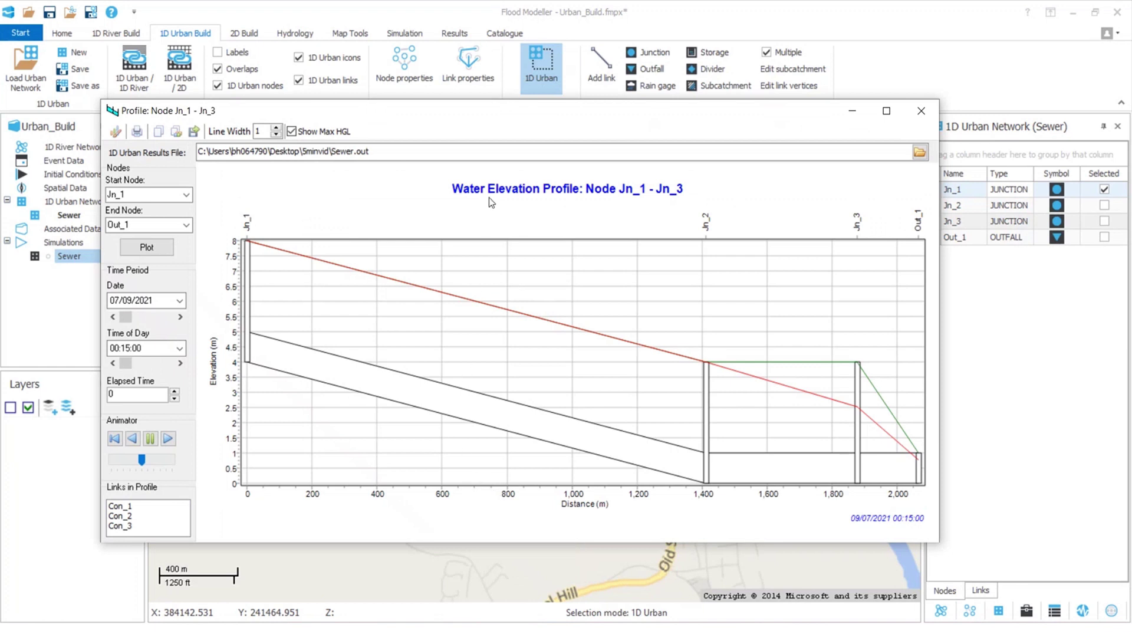
click(168, 439)
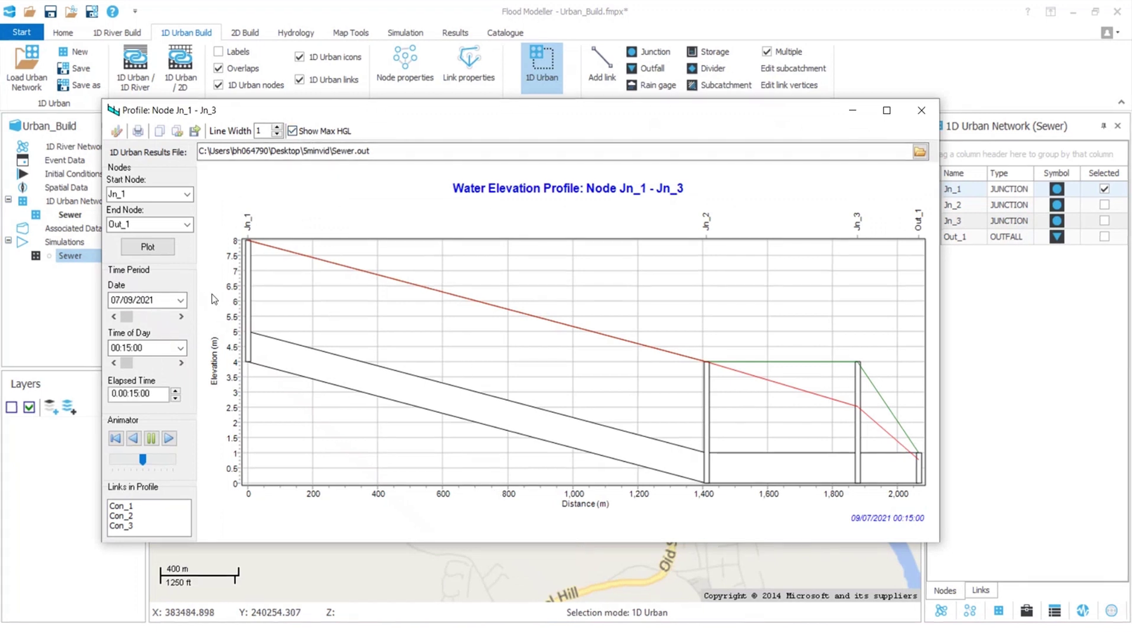
click(167, 439)
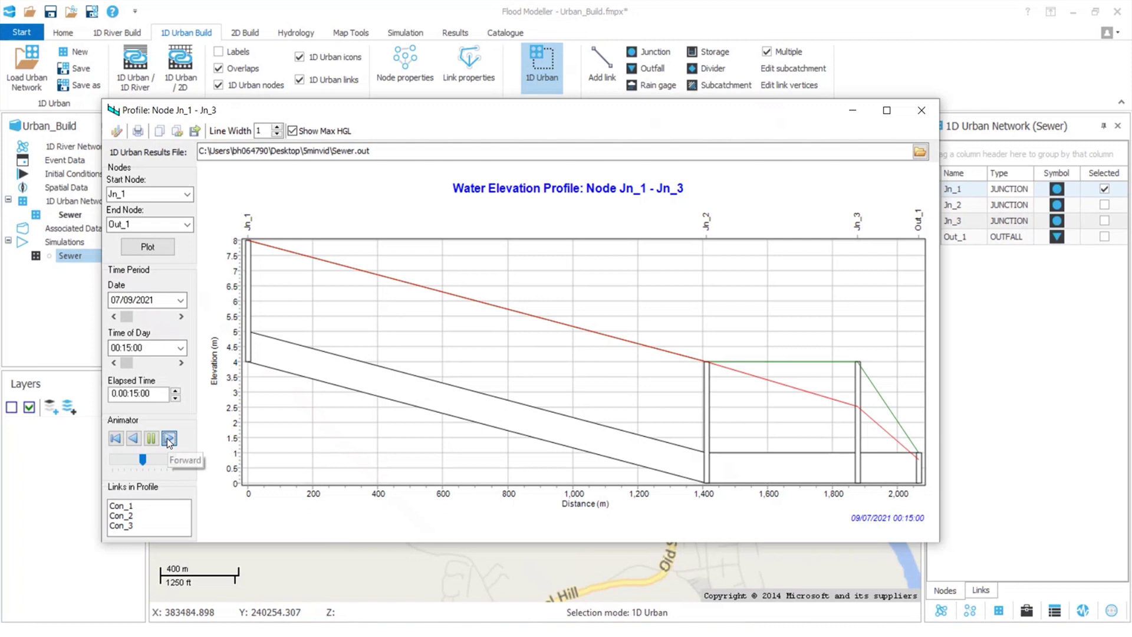